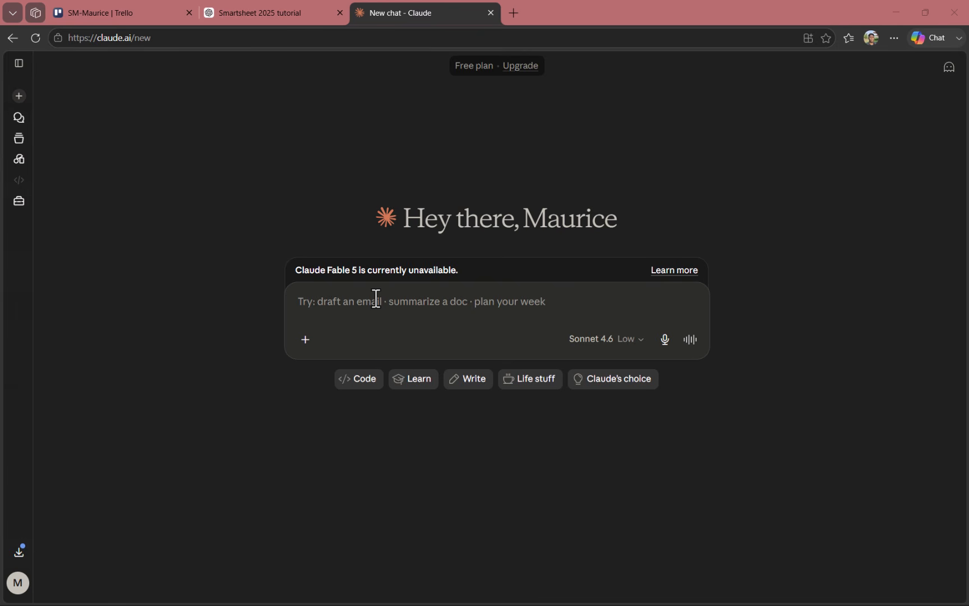
- Ask for a 1 min beginner YouTube script on how to use claude, with high retention hooks, step by step explanations and opening and closing French jokes
click(376, 298)
text(Create a youtube script that includes high retention hooks, is written for beginners and includes step by step explanations , it should start with a joke in french and end with it.)
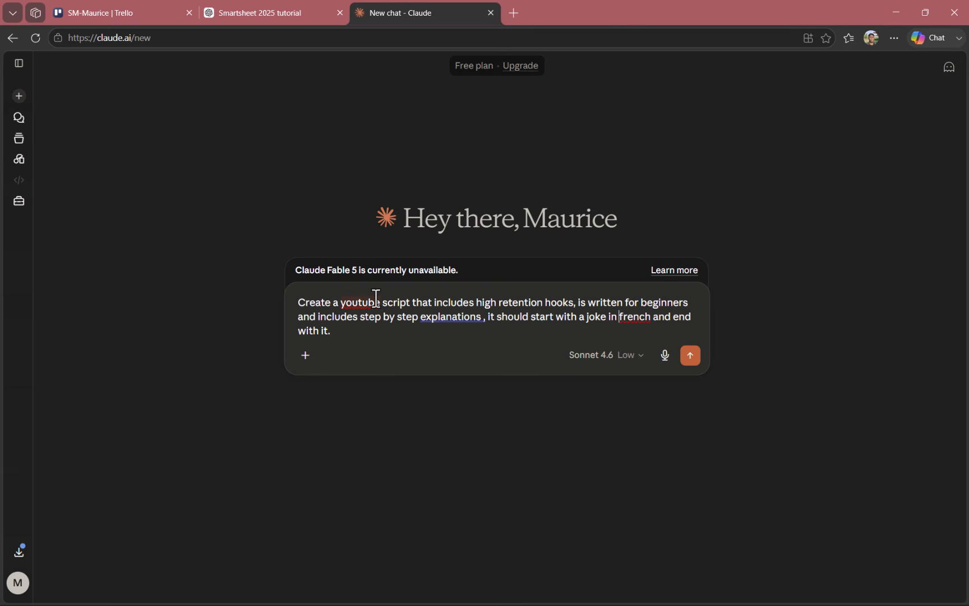
click(382, 339)
key(shift+Return)
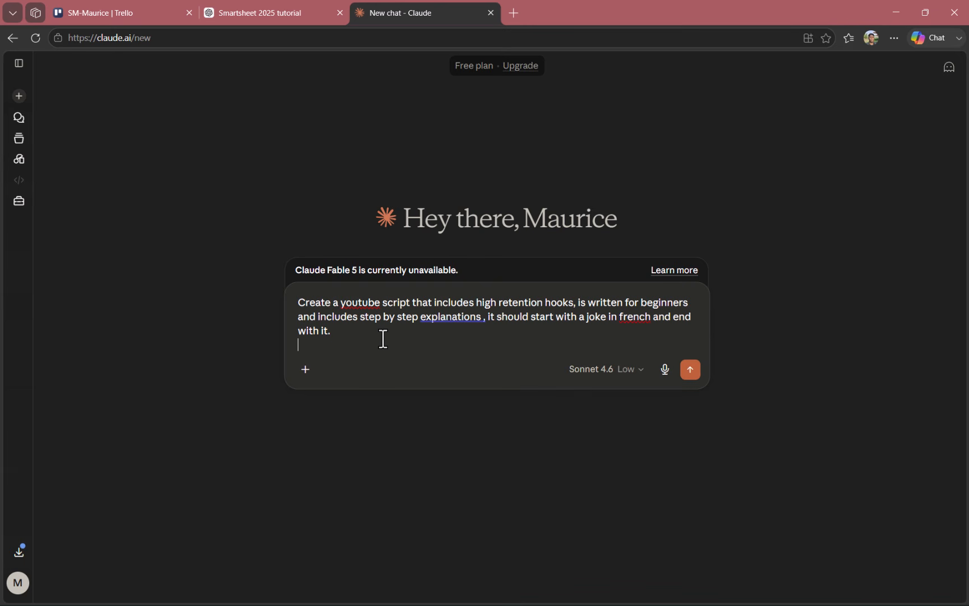
text(the topic being how to use clau)
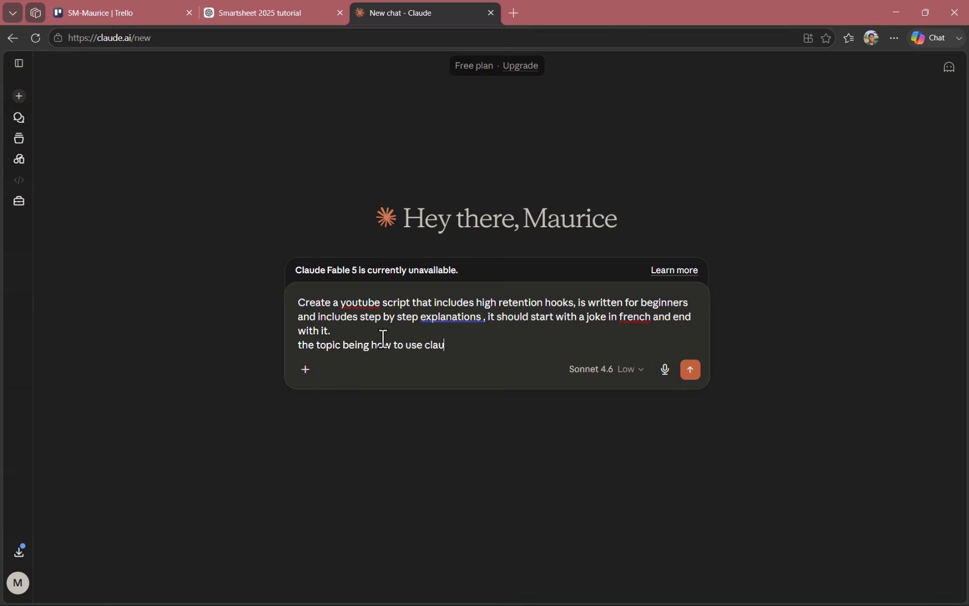
text(de, 1 min script)
key(Return)
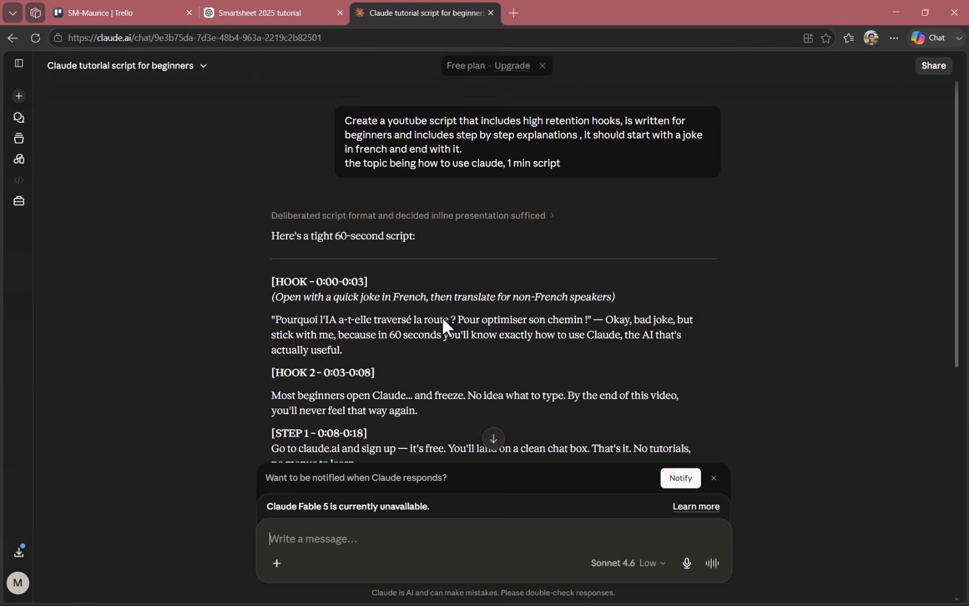
- Send the instruction "Review code, identify bugs, explain issues clearly, and suggest optimized solutions." Only do this when a line of code is dropped here
scroll(442, 318, down, 10)
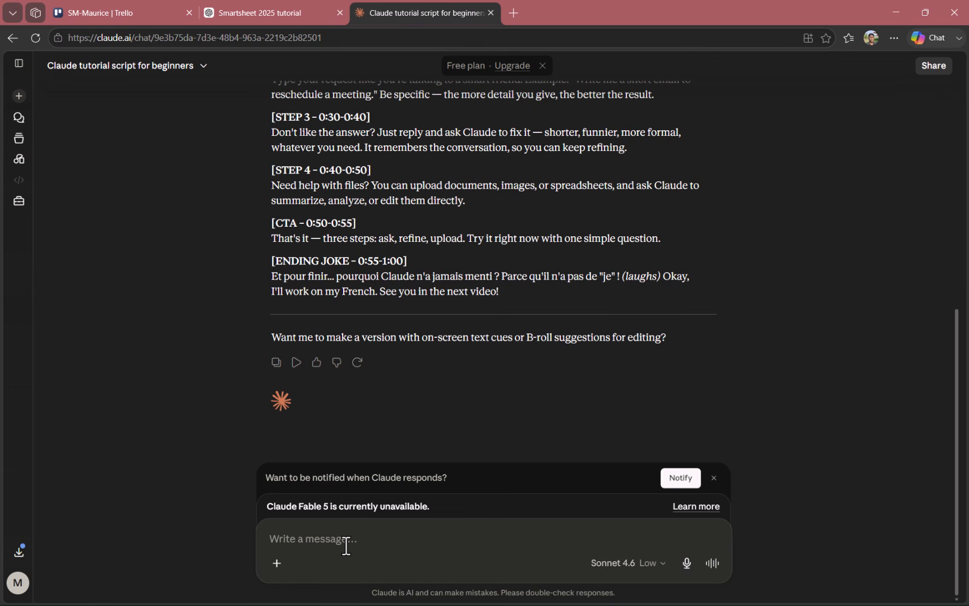
text(Review code, identify bugs, explain issues clearly, and suggest optimized solutions.)
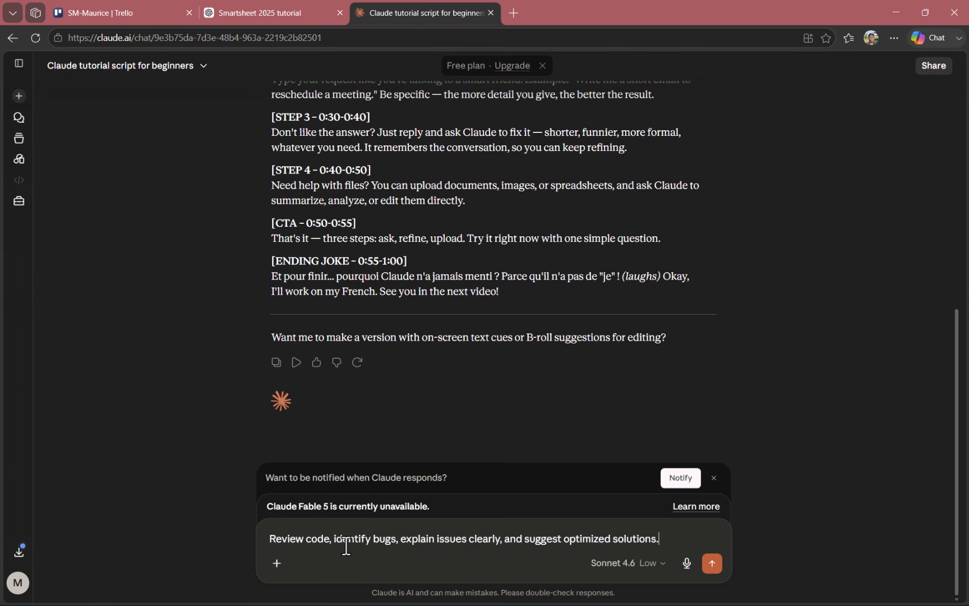
click(281, 539)
drag(639, 540, 646, 540)
click(666, 540)
text(")
text( Only d)
text(o this wh)
text(en a)
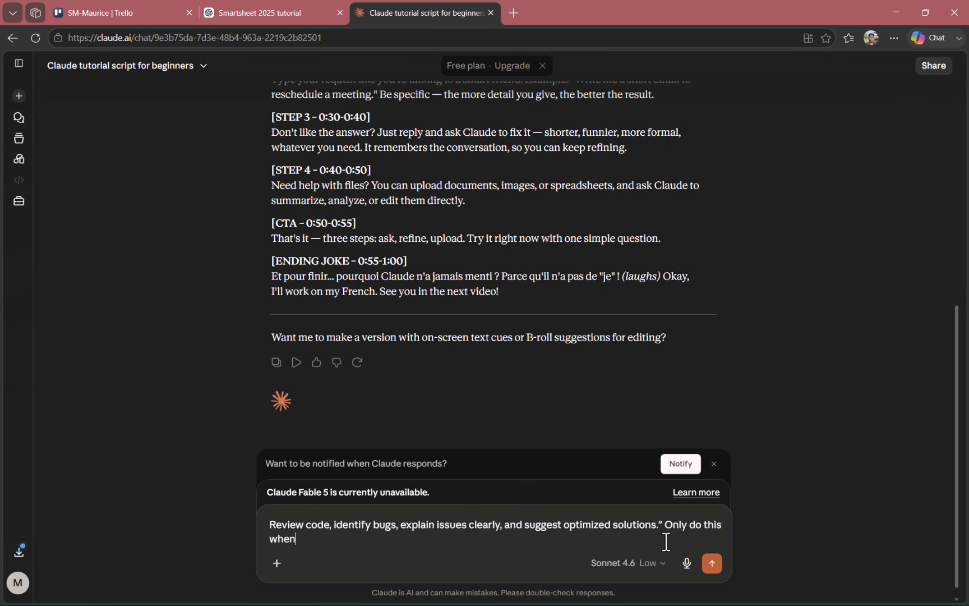
key(BackSpace)
text(a line of code is dropped here.)
click(712, 564)
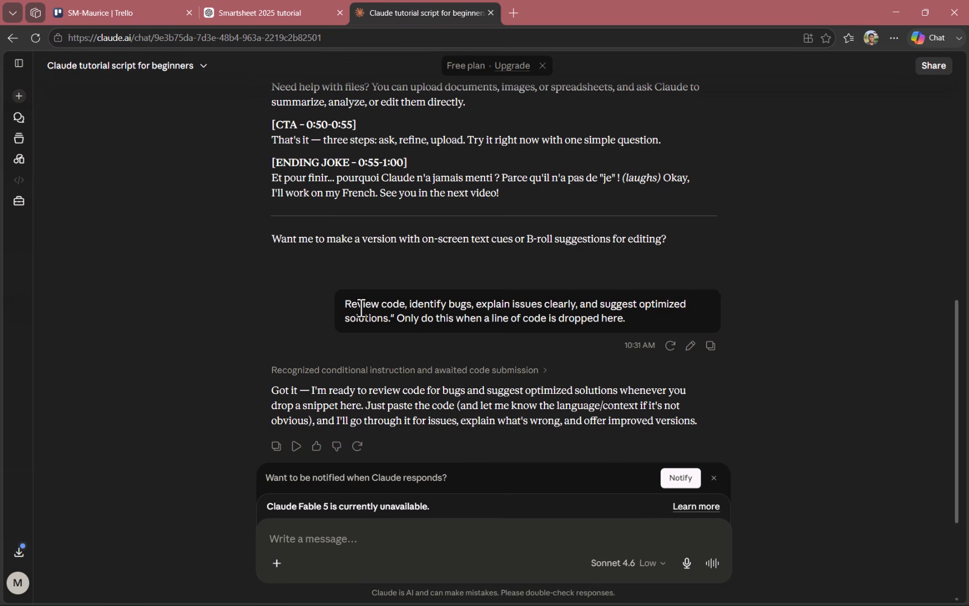
- Examine the sent code-review instruction and the earlier script request with its reply in the conversation
drag(343, 304, 418, 317)
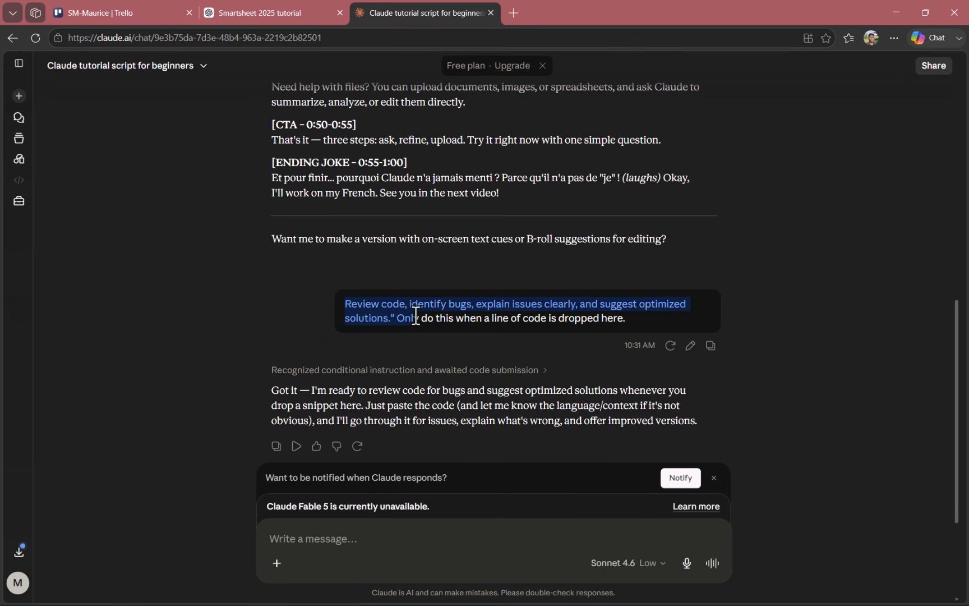
triple_click(416, 304)
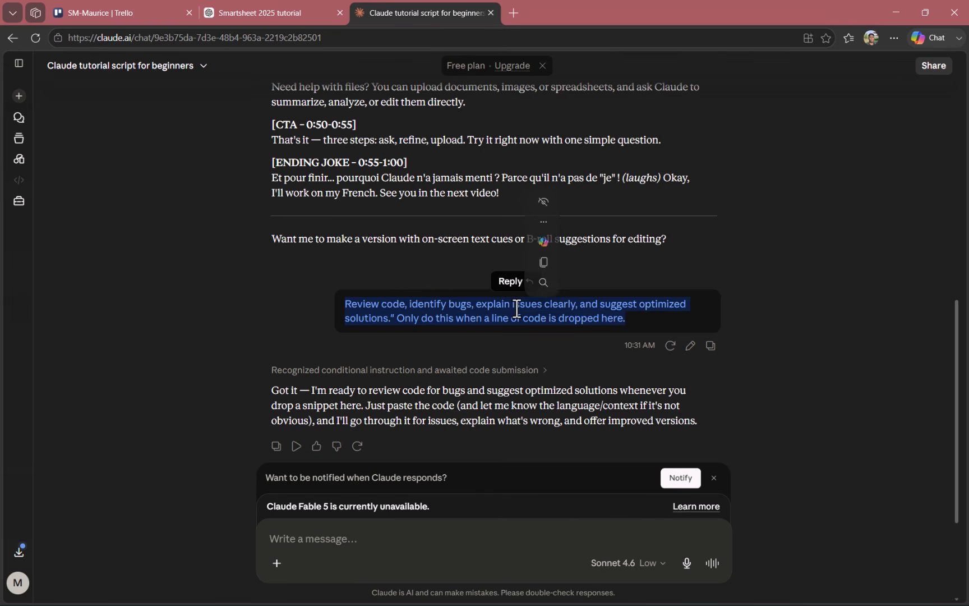
click(768, 395)
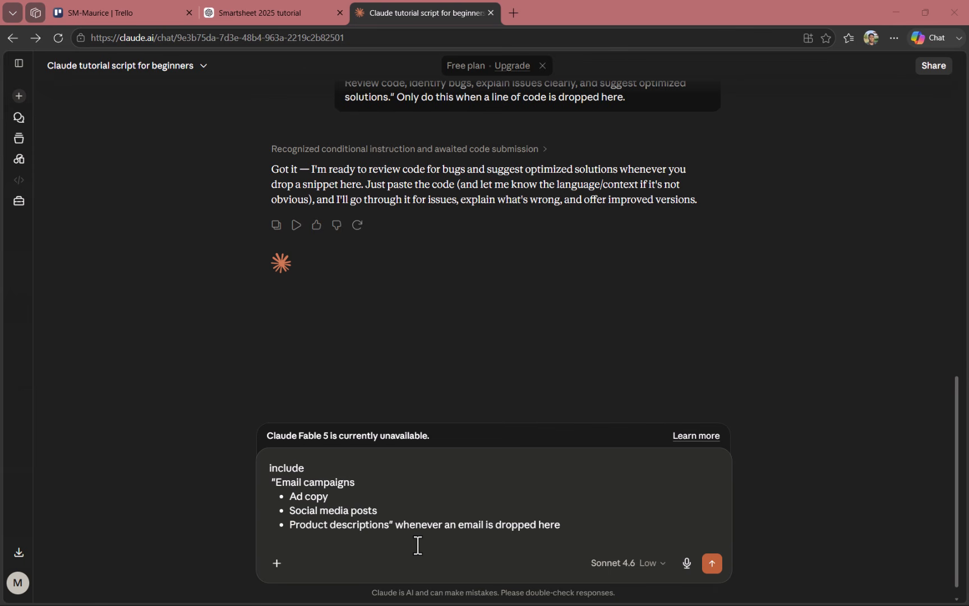
click(577, 530)
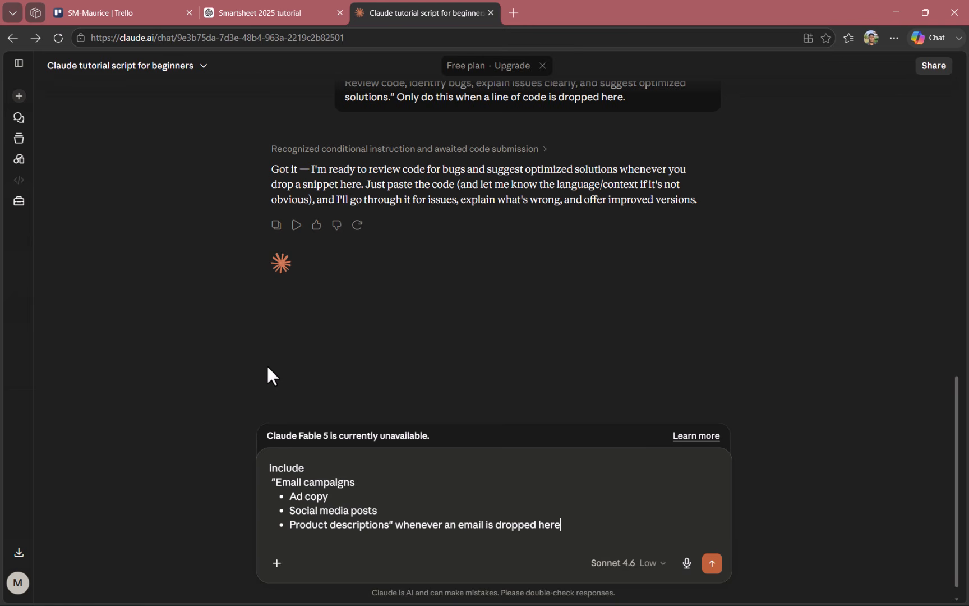
scroll(267, 366, up, 3)
scroll(393, 268, up, 10)
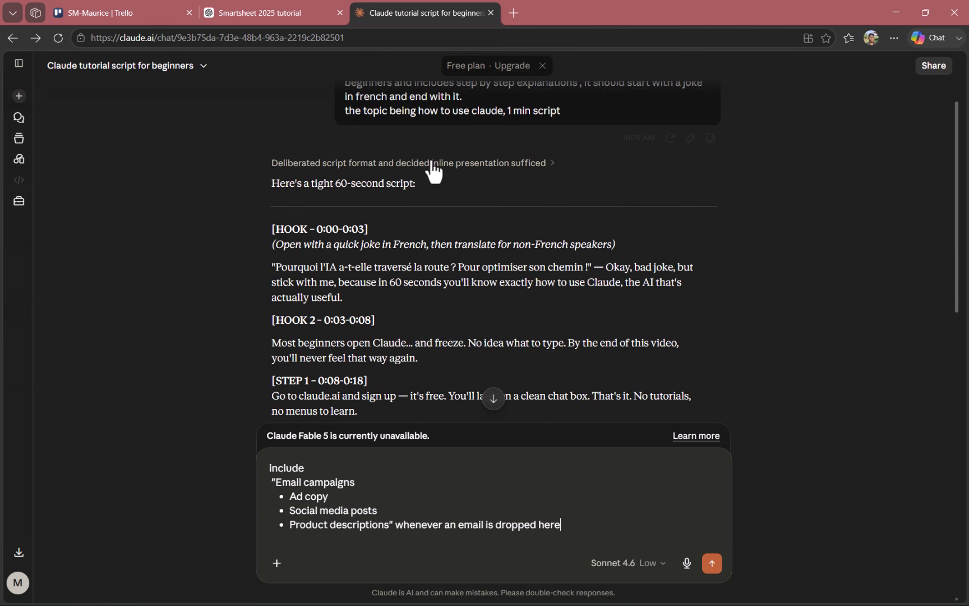
scroll(432, 168, up, 2)
scroll(433, 171, down, 8)
scroll(434, 168, down, 6)
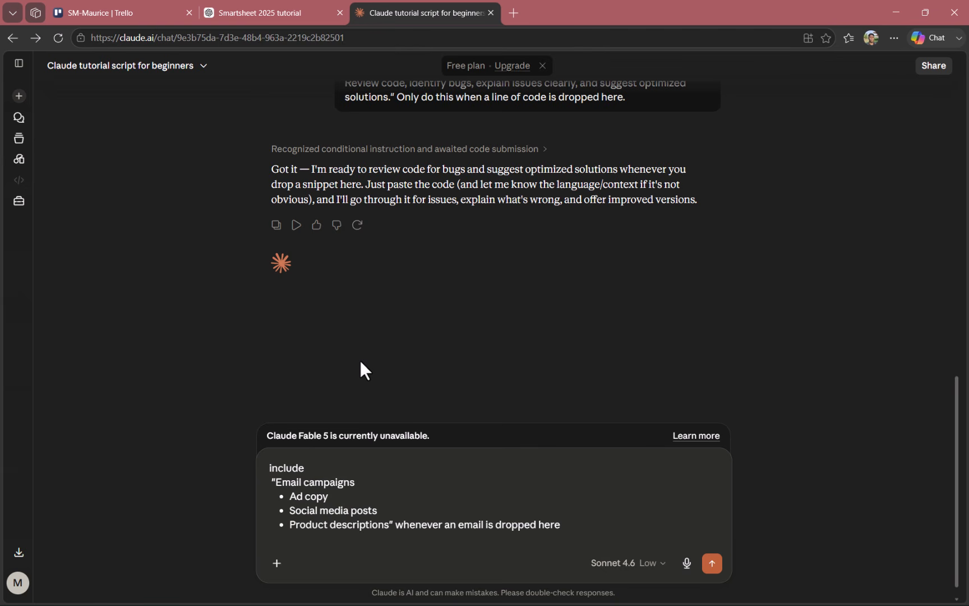
- Open the skills customization and start creating a new skill by writing its instructions
click(21, 202)
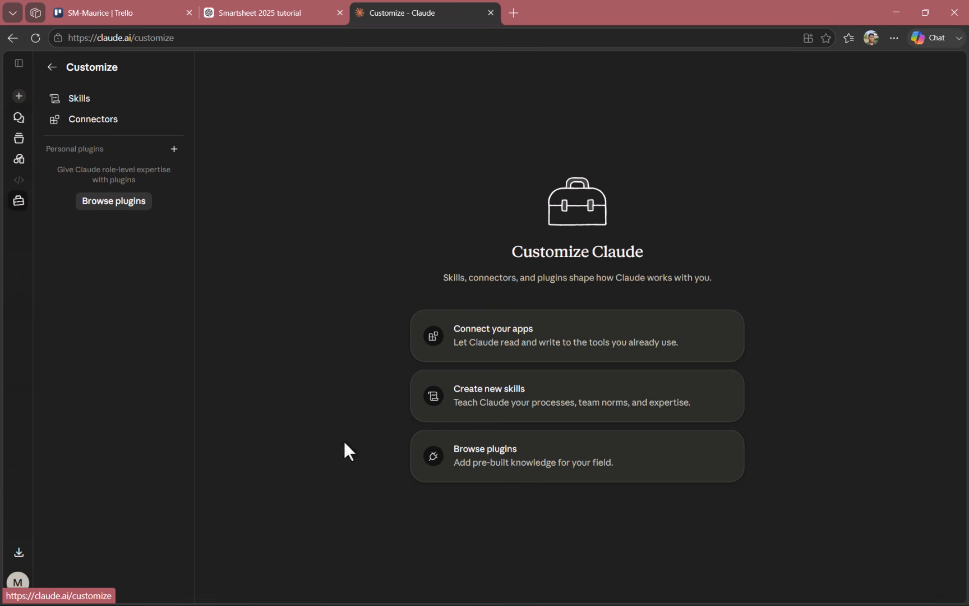
click(530, 417)
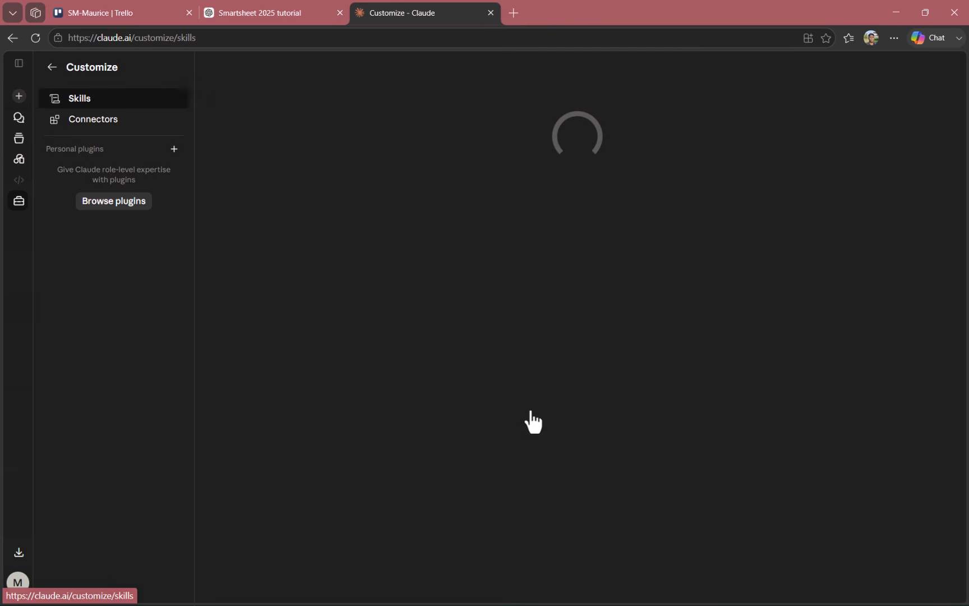
click(252, 114)
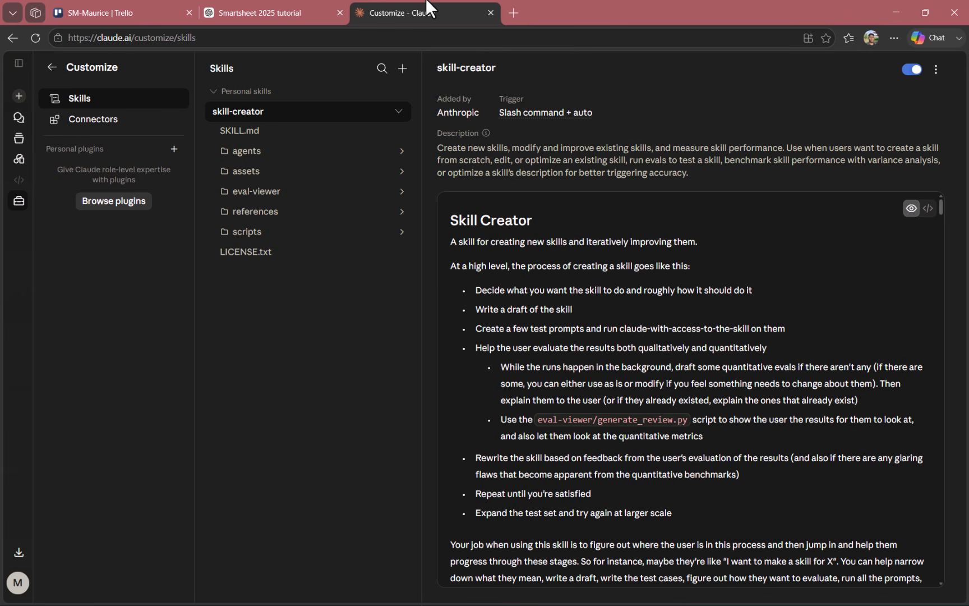
click(404, 70)
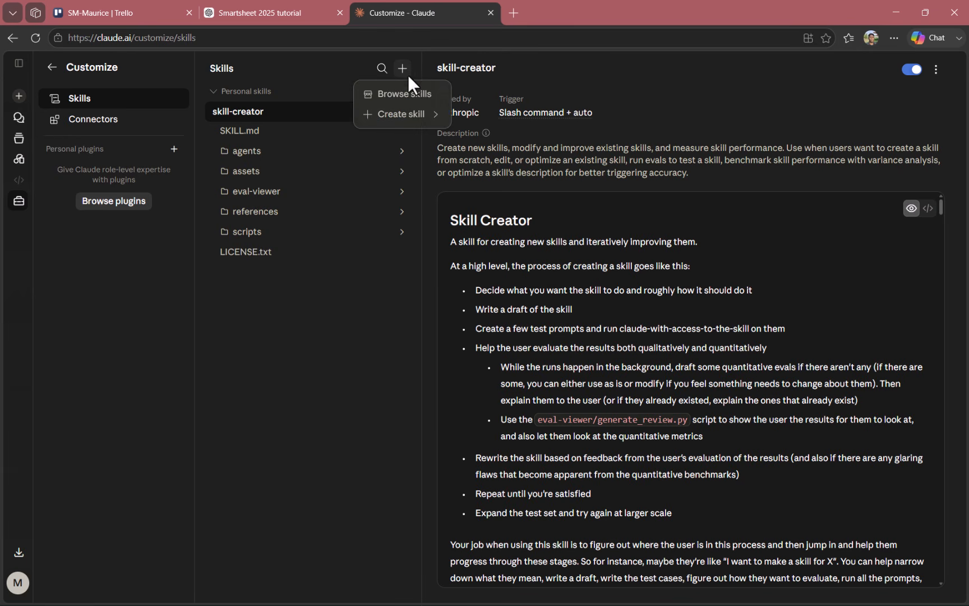
mouse_move(405, 121)
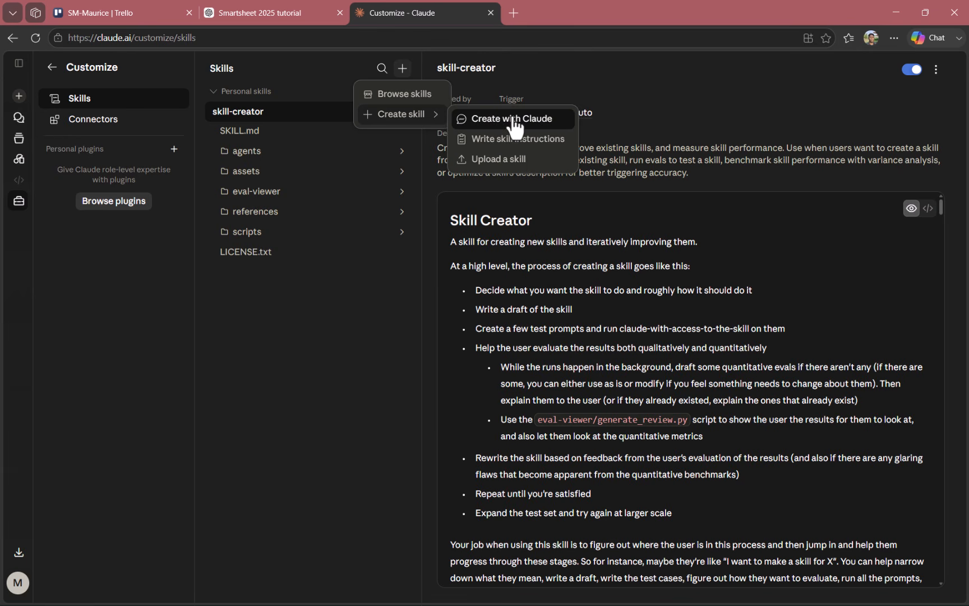
click(498, 149)
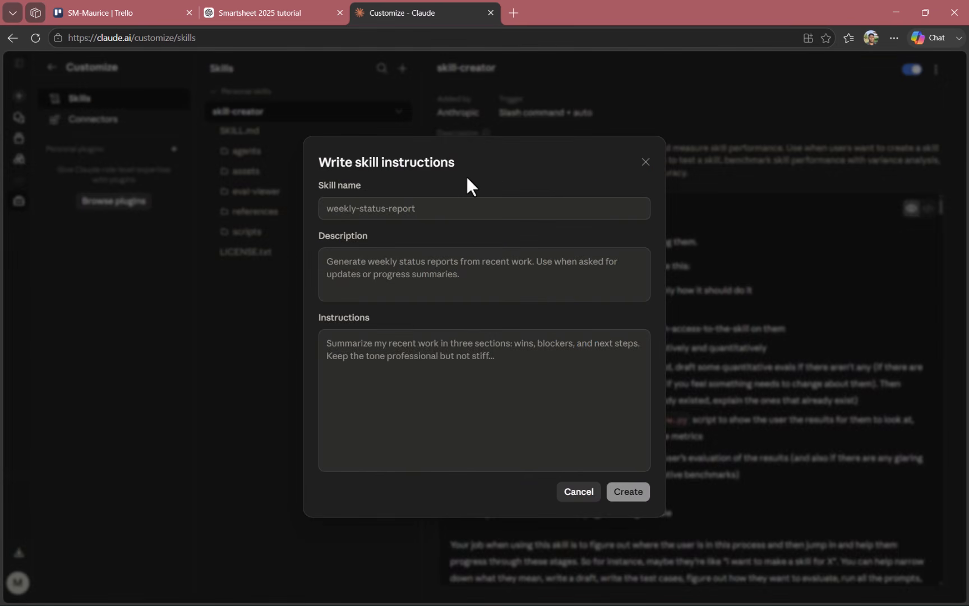
- Name the skill jokes-on-script and set its description to "Include a joke into a script whenever i ask for a 1 min script"
click(403, 209)
text(jokes-o)
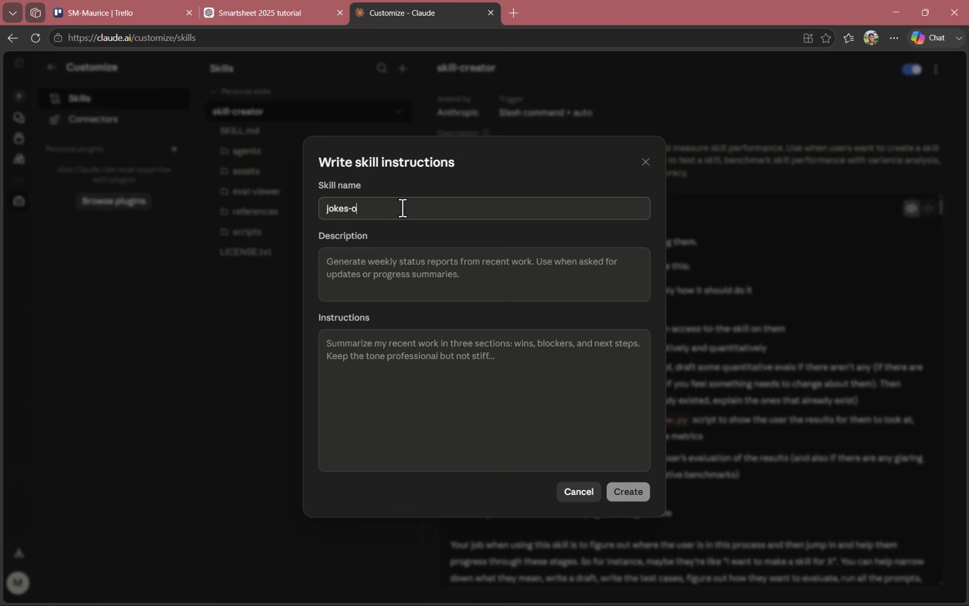
text(n-script)
click(364, 287)
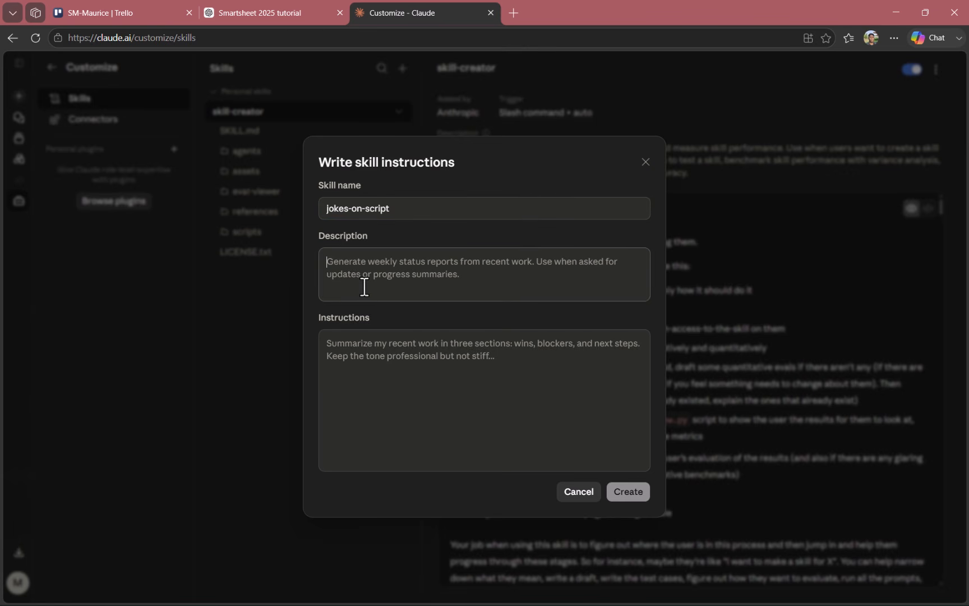
text(Include a joke into a script whenever i ask for a 1 min script)
key(Tab)
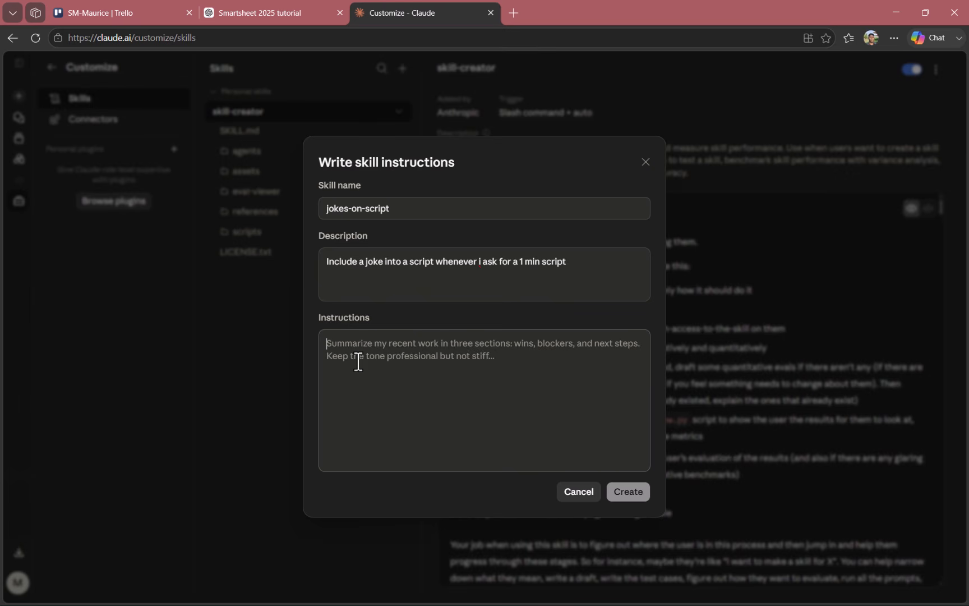
- Create the skill with the instructions "Summarize and include the jokes at the start and end." and open it
text(Su)
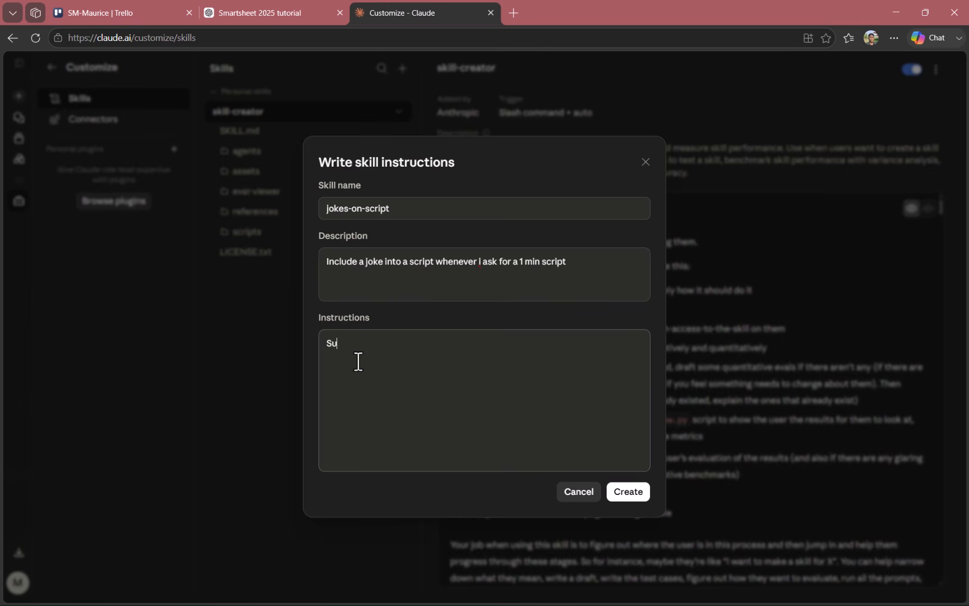
text(mmarize and include the jokes at the )
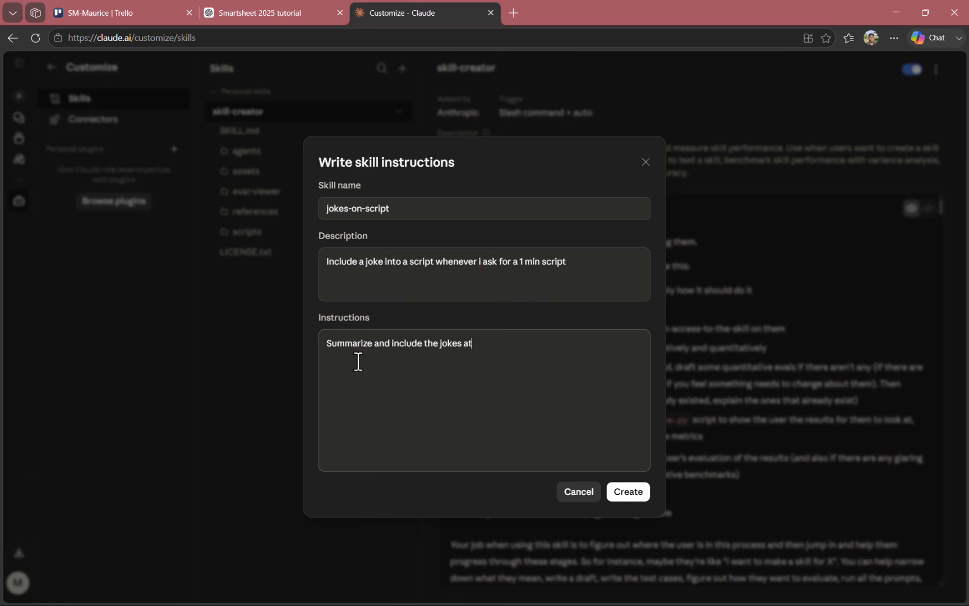
text(start and end.)
click(631, 494)
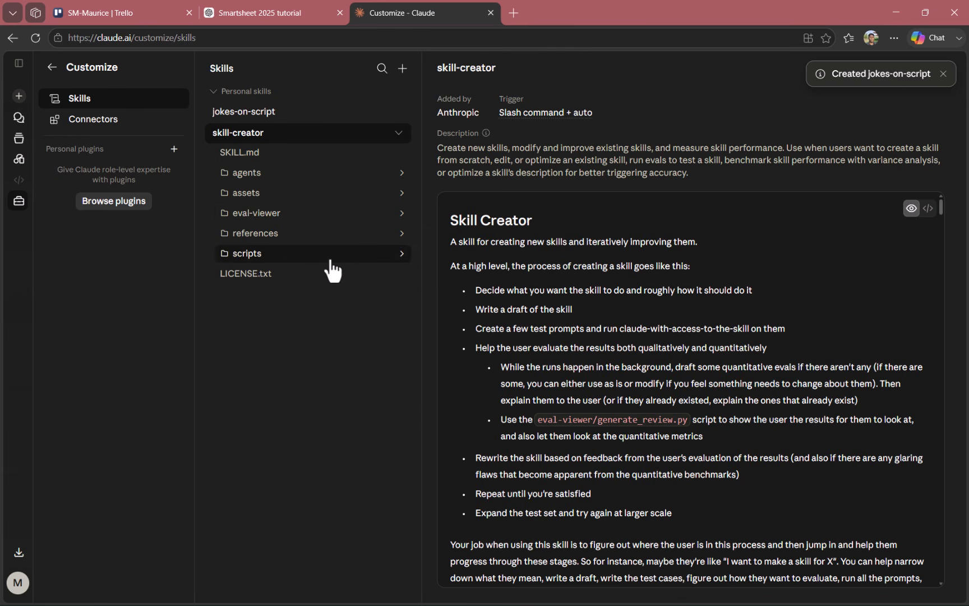
click(261, 112)
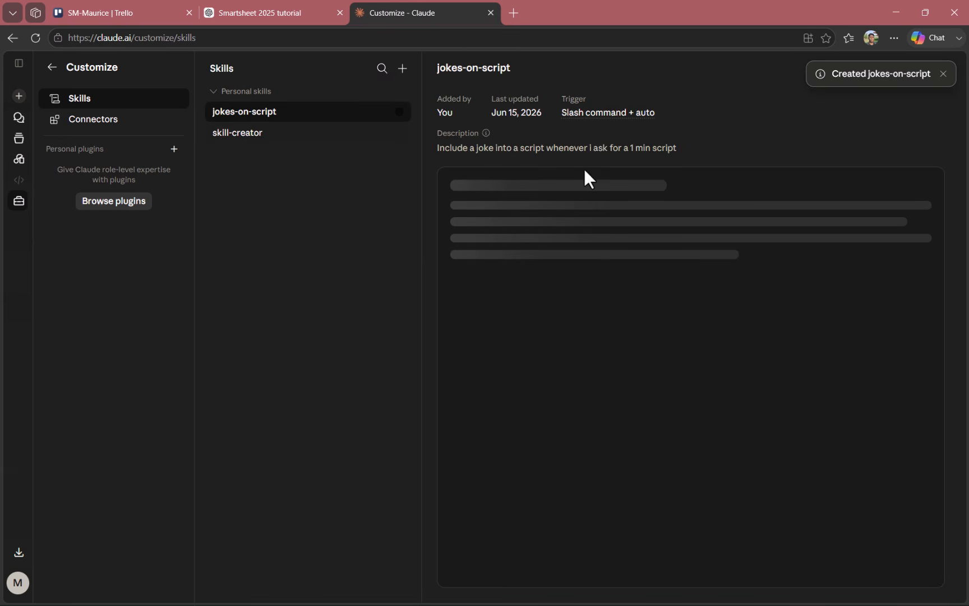